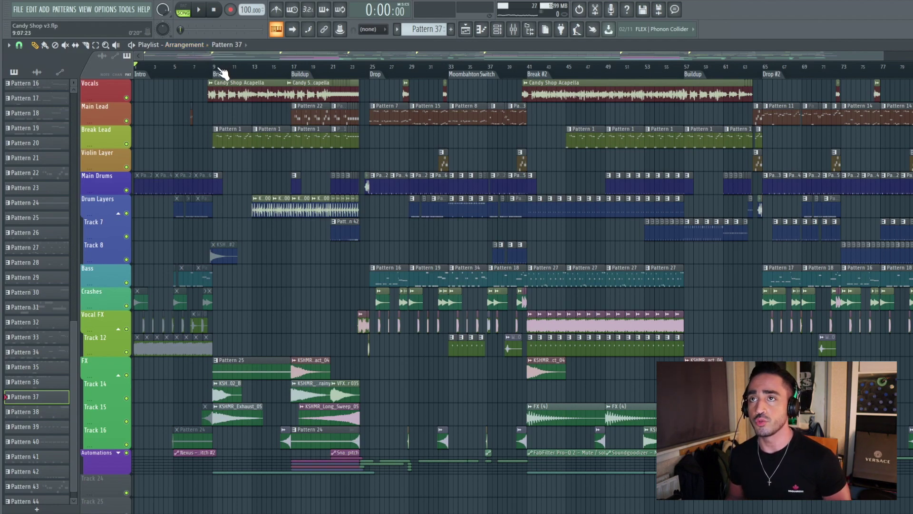
Step: Move the playhead through the arrangement's section markers from the Break to Drop #2
left_click(221, 71)
left_click(292, 65)
left_click(376, 70)
left_click(450, 67)
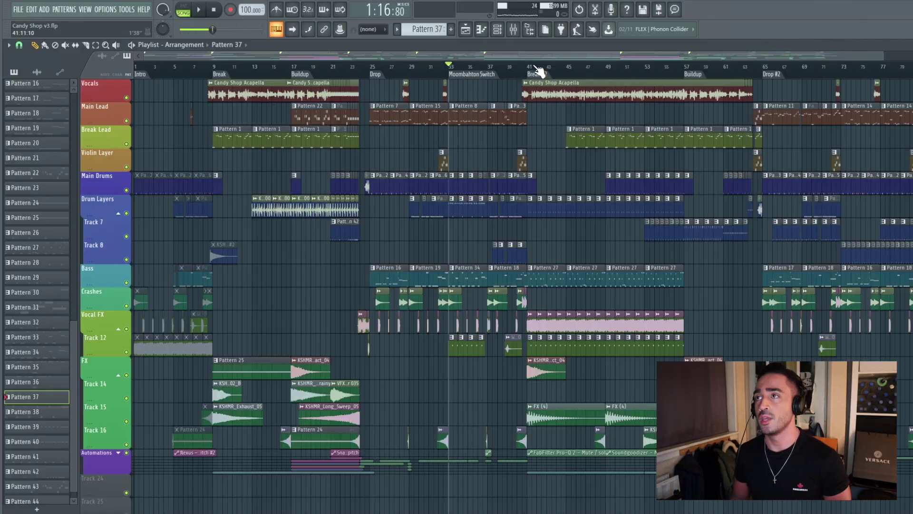
left_click(528, 67)
left_click(684, 67)
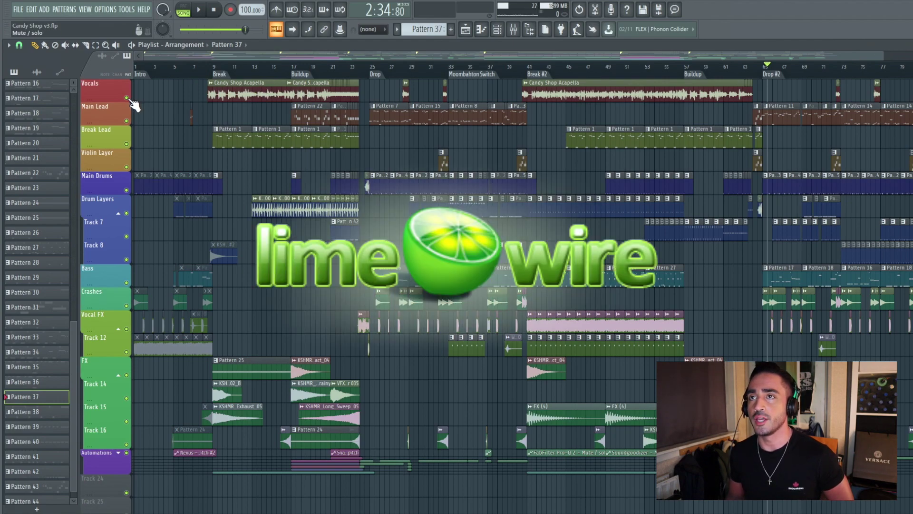
Step: Solo the Vocals track and play the acapella from the Break marker at bar 9
left_click(127, 98, "ctrl")
left_click(214, 67)
key("space")
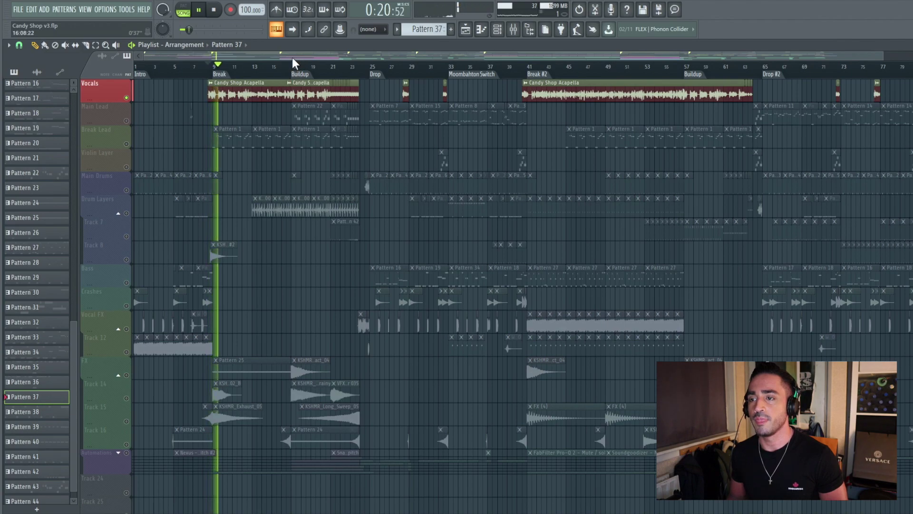
key("space")
Step: Open Pattern 1 of the Break Lead track in the channel rack and play it together with the vocals
double_click(315, 137)
left_click_drag(452, 231, 429, 223)
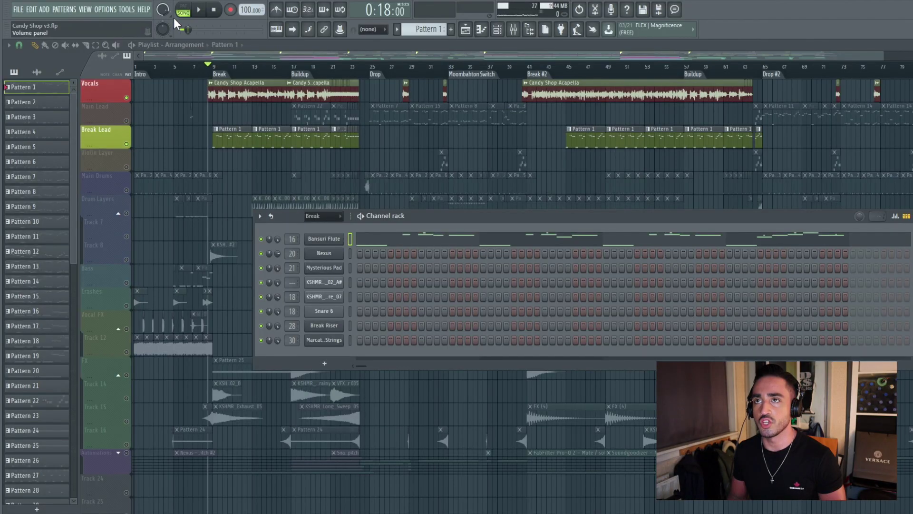
key("space")
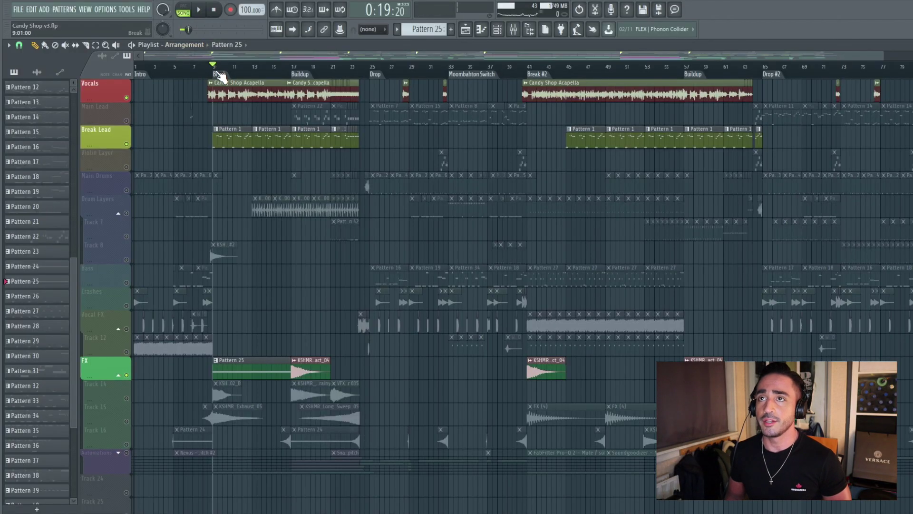
Step: Play the Break with the vocals, Break Lead and FX tracks, adding the Drum Layers track from bar 13
key("space")
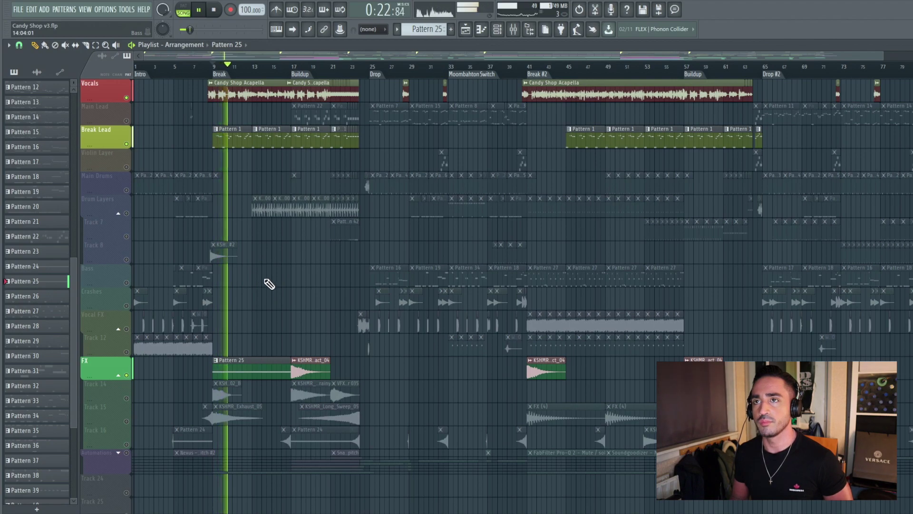
key("space")
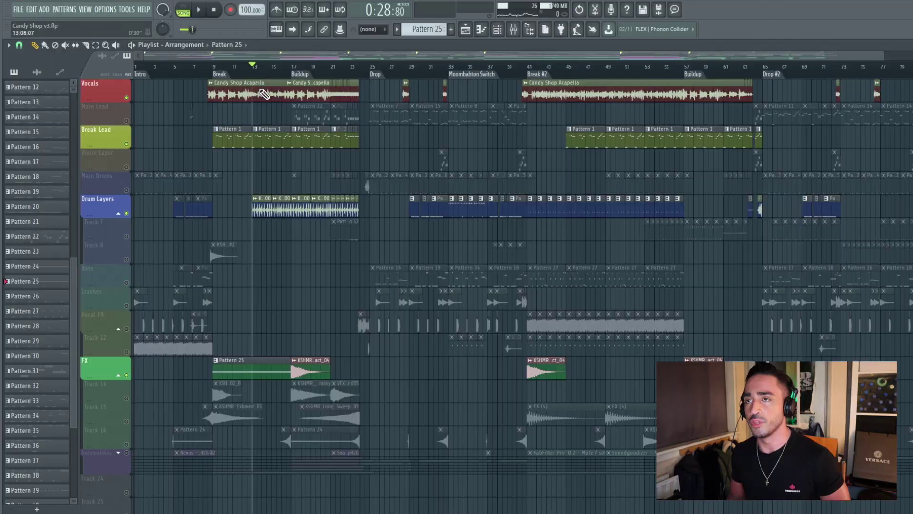
left_click(270, 262)
key("space")
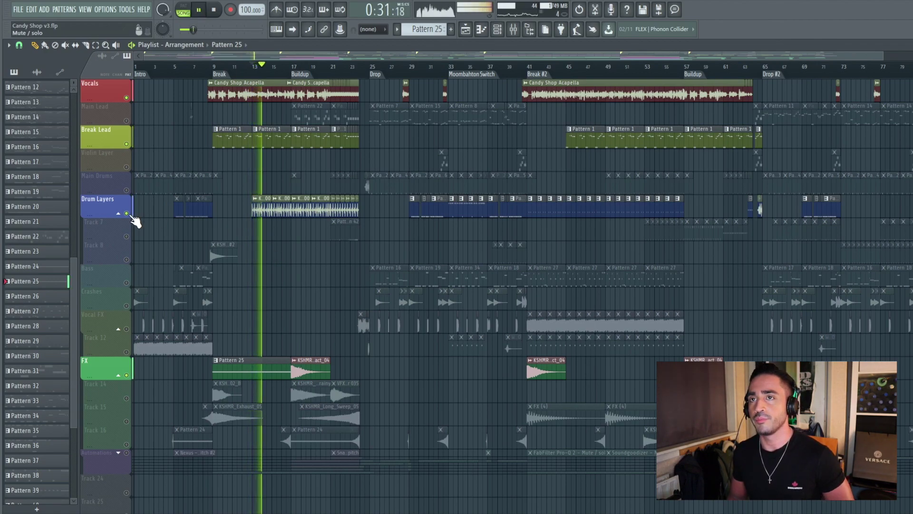
right_click(128, 214)
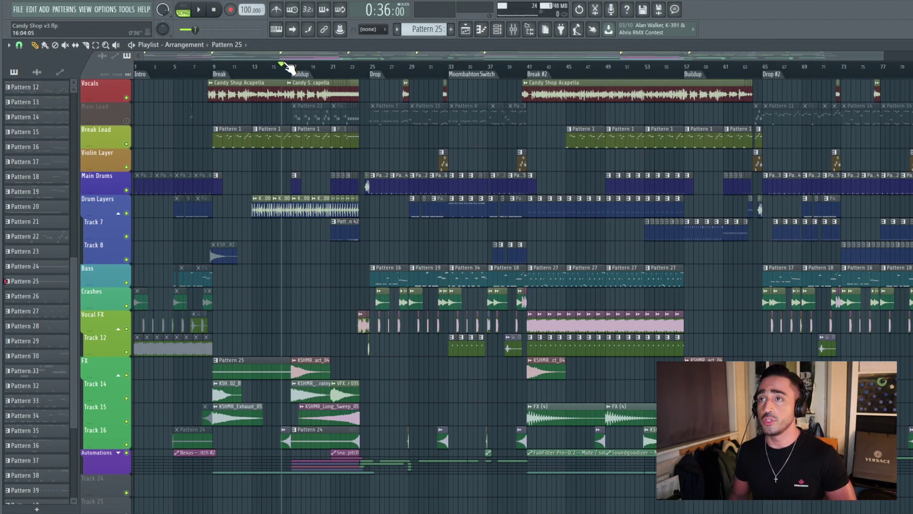
Step: Solo the Main Lead track and play Pattern 7's Main LD melody in the piano roll
right_click(126, 121)
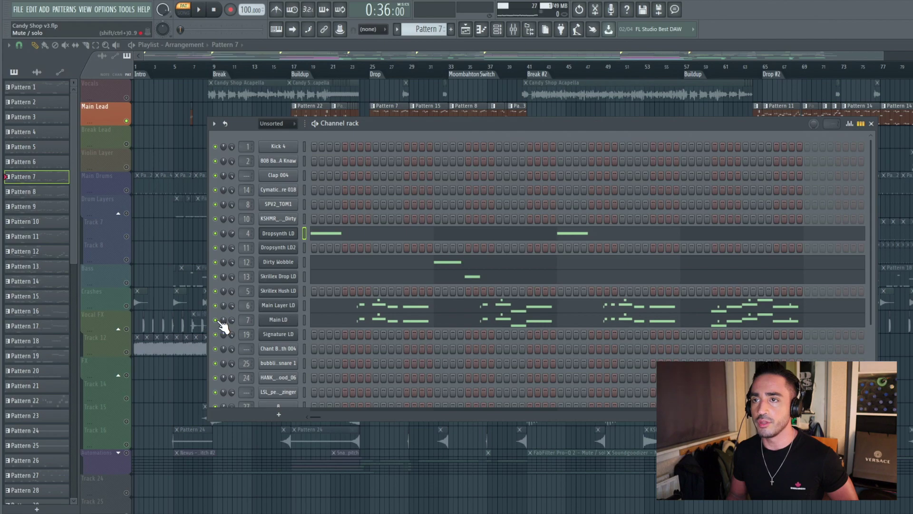
left_click(305, 319)
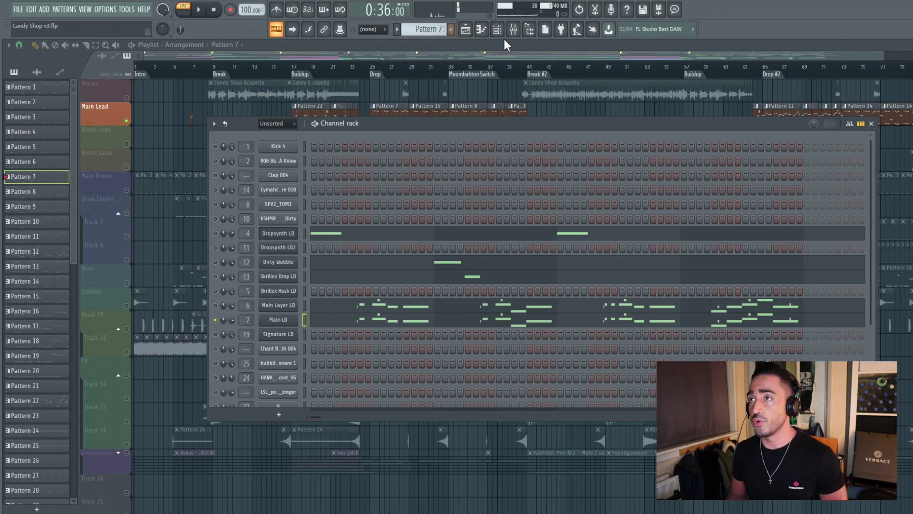
key("F7")
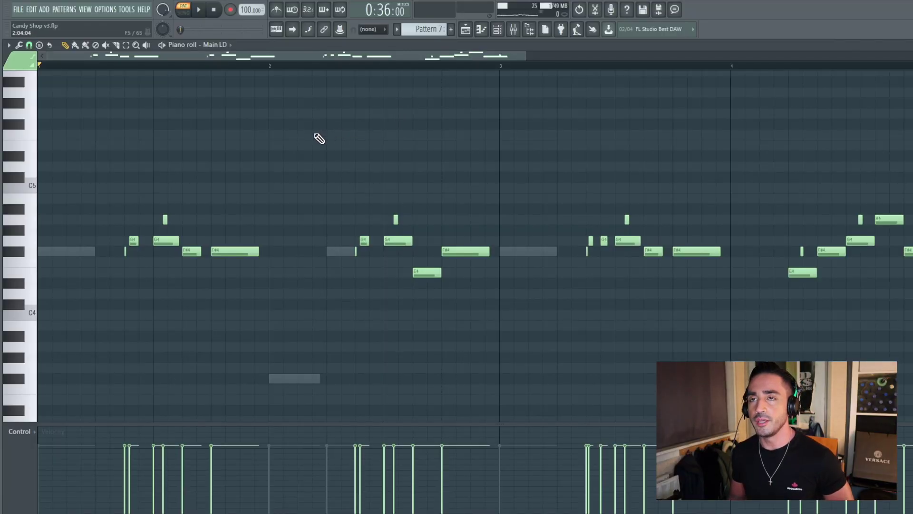
key("space")
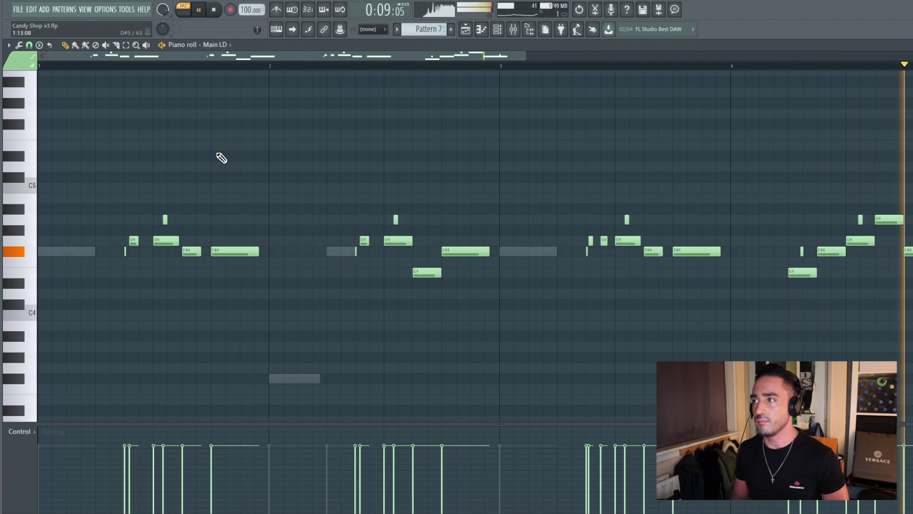
key("space")
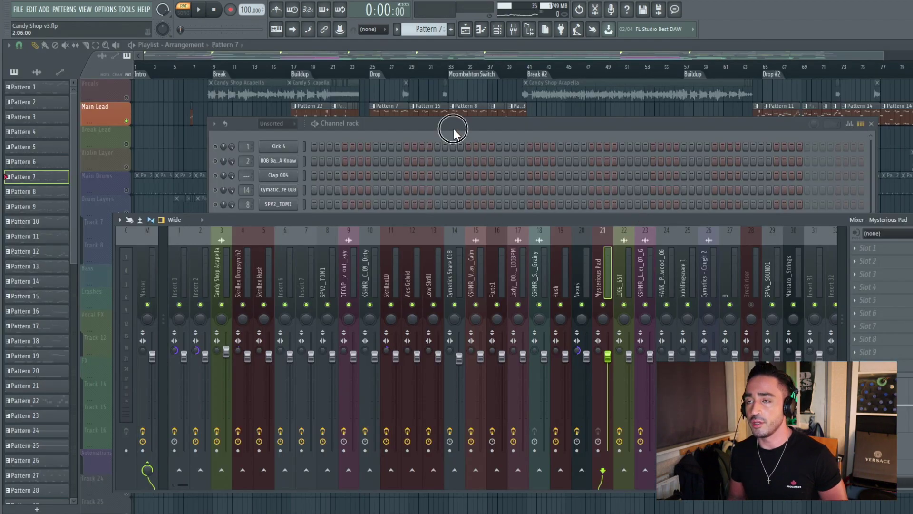
Step: Show the Main LD channel's Insert 7 in the mixer and play Pattern 7 with its effect slots bypassed
left_click(453, 132)
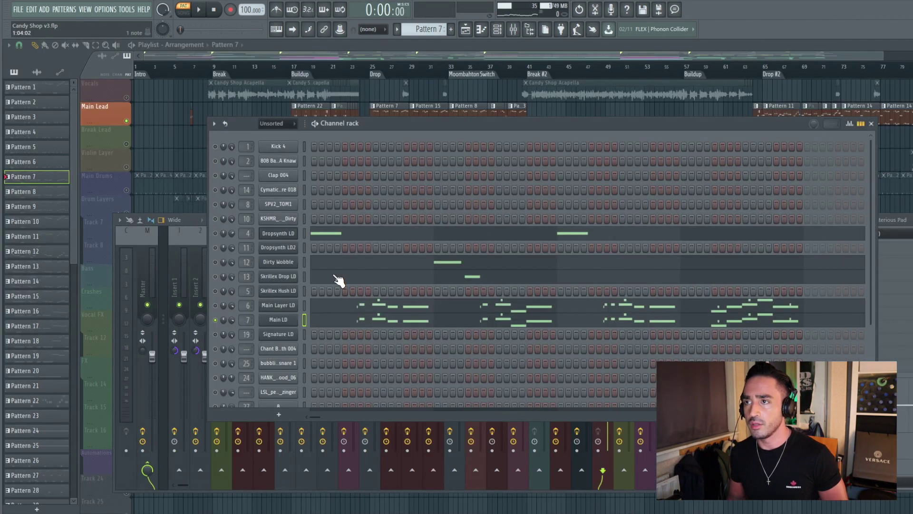
left_click(512, 30)
left_click(314, 259)
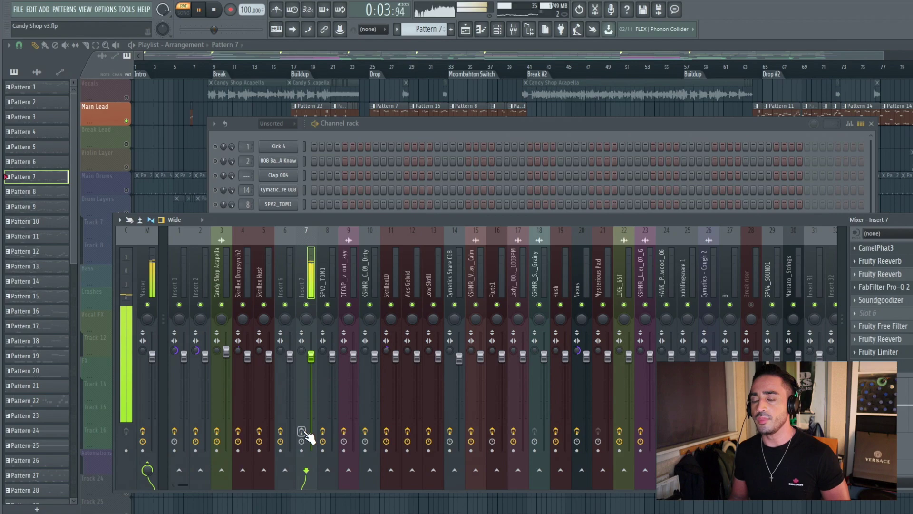
key("space")
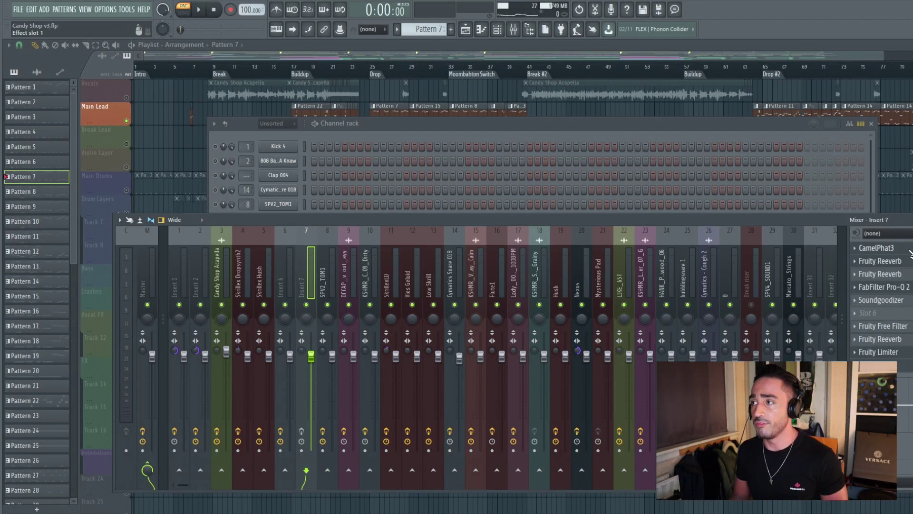
Step: Inspect the CamelPhat3 effect in the first slot of Insert 7 and close its window
left_click(885, 248)
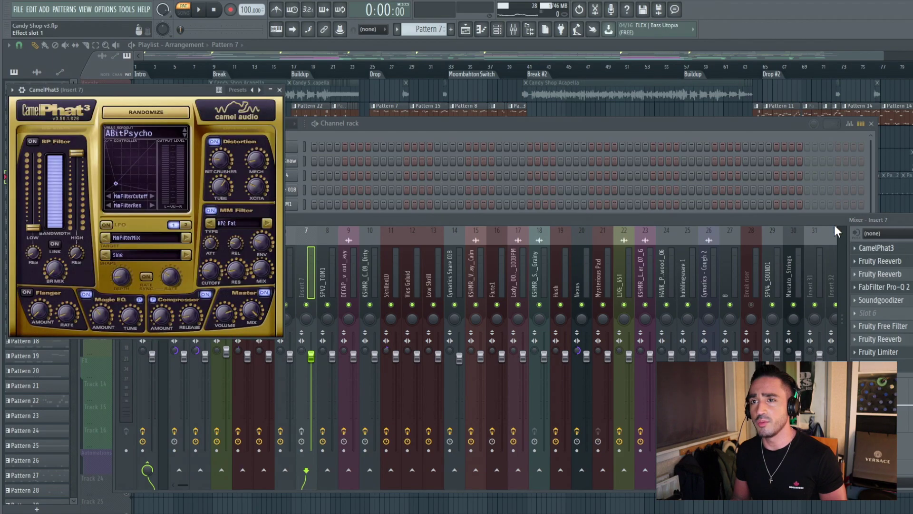
left_click_drag(153, 95, 290, 133)
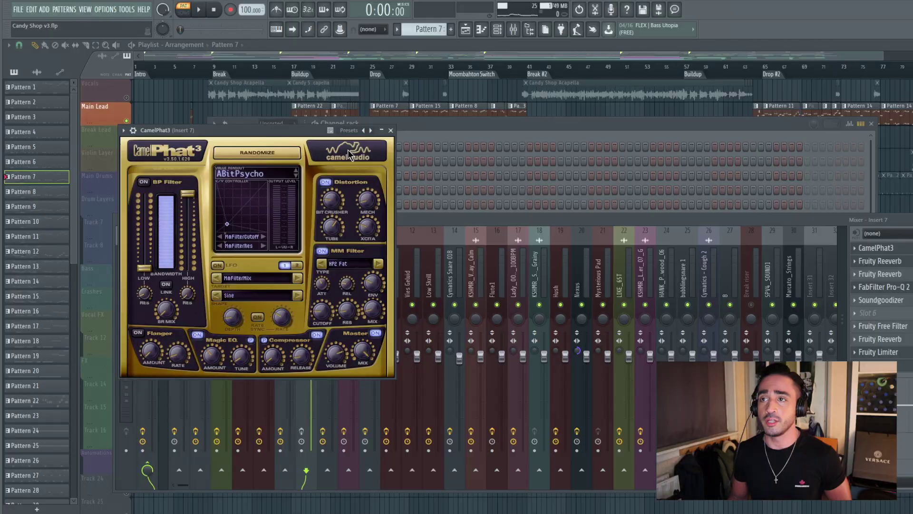
left_click(391, 130)
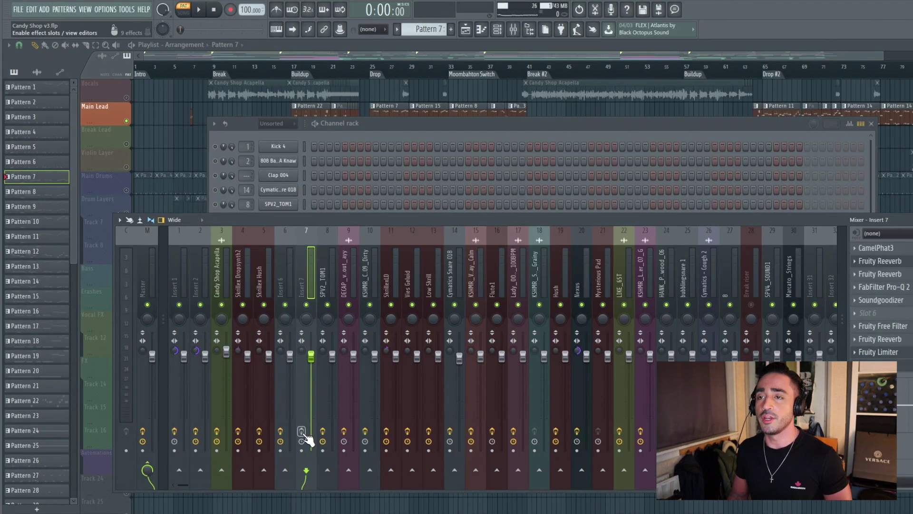
Step: Play Pattern 7 repeatedly to compare the Main LD sound with Insert 7's effects bypassed and enabled
key("space")
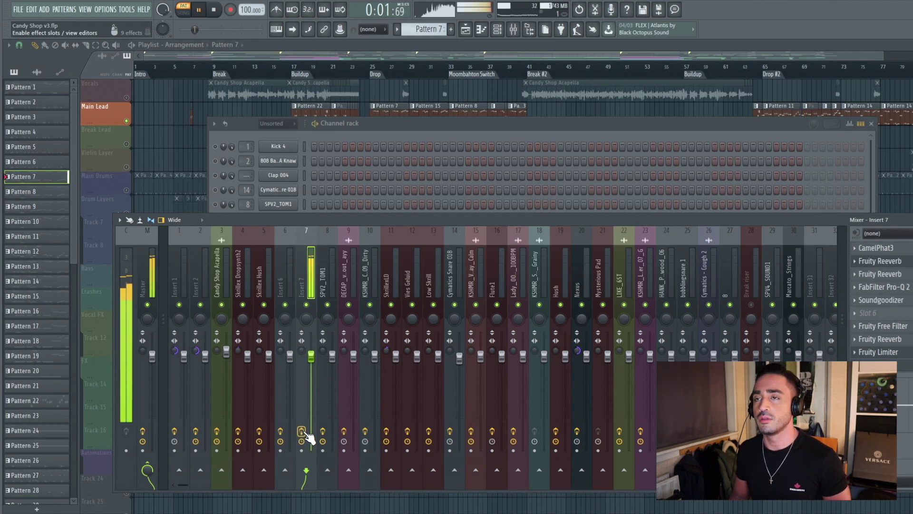
key("space")
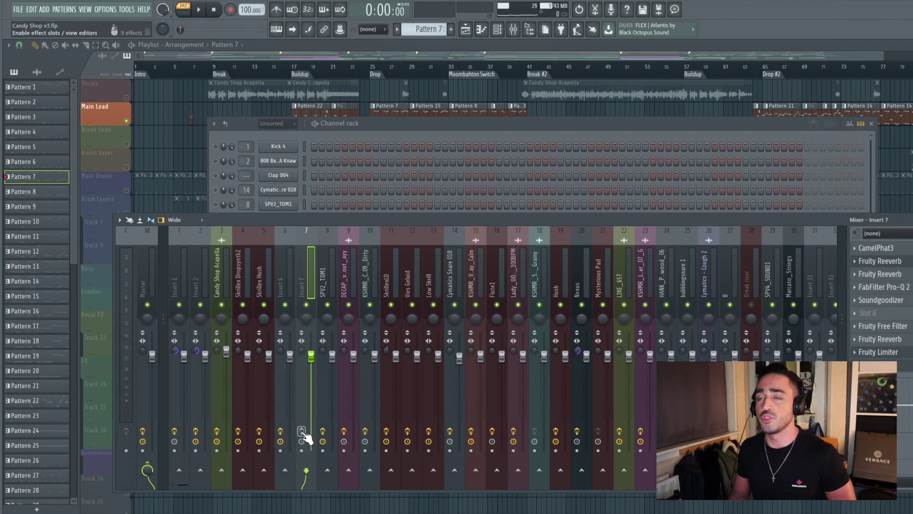
key("space")
key("space")
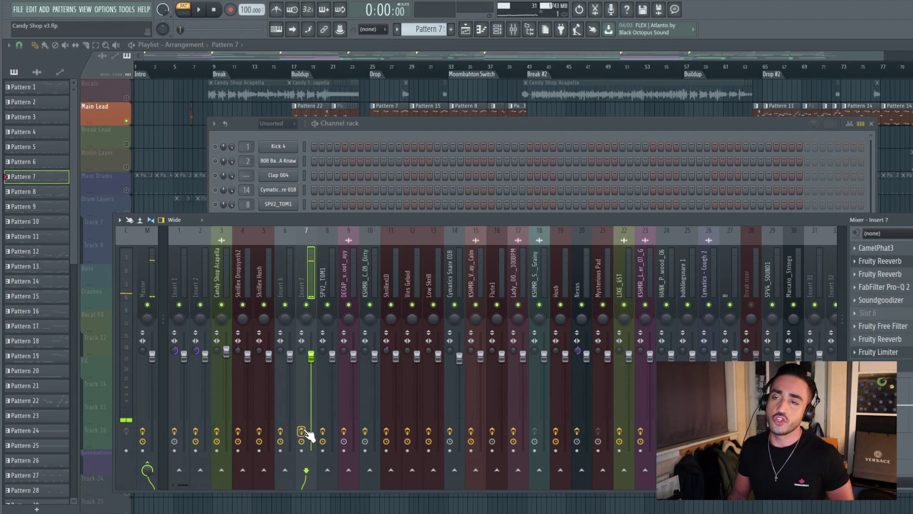
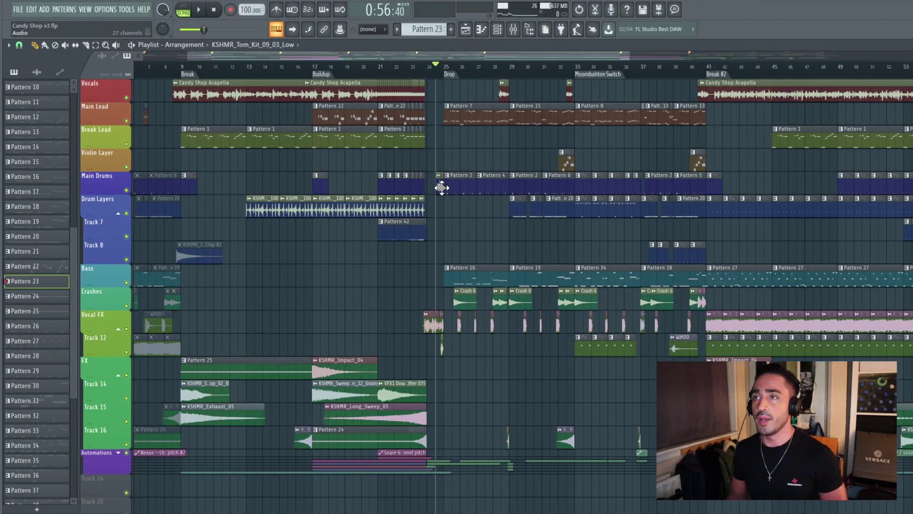
Step: Inspect the KSHMR_Tom_Kit_09_03_Low and KSHMR_Short_Drum_Fill_21_103 samples placed on Main Drums just before the Drop
double_click(439, 187)
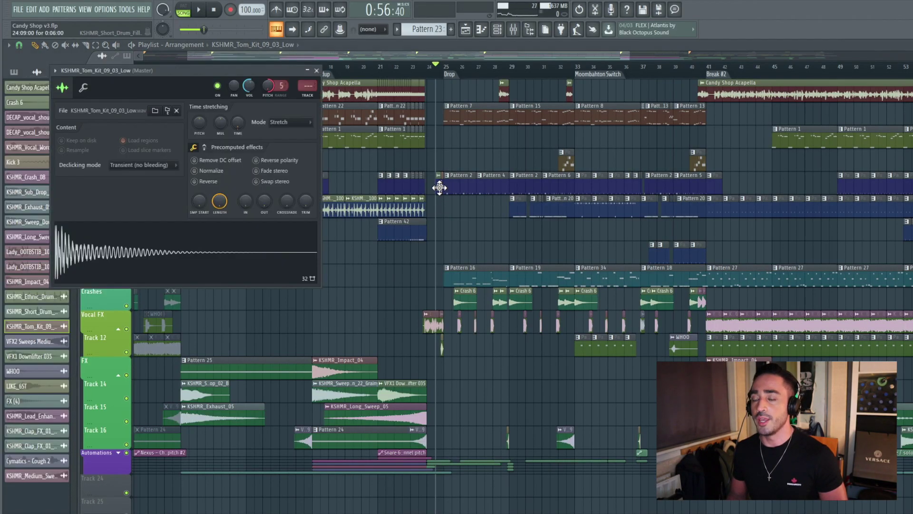
key("Escape")
double_click(210, 310)
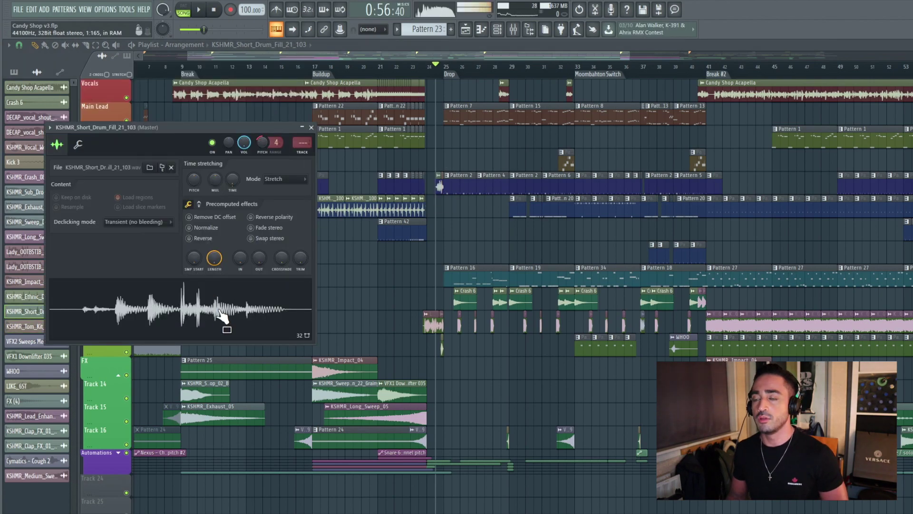
key("Escape")
double_click(438, 188)
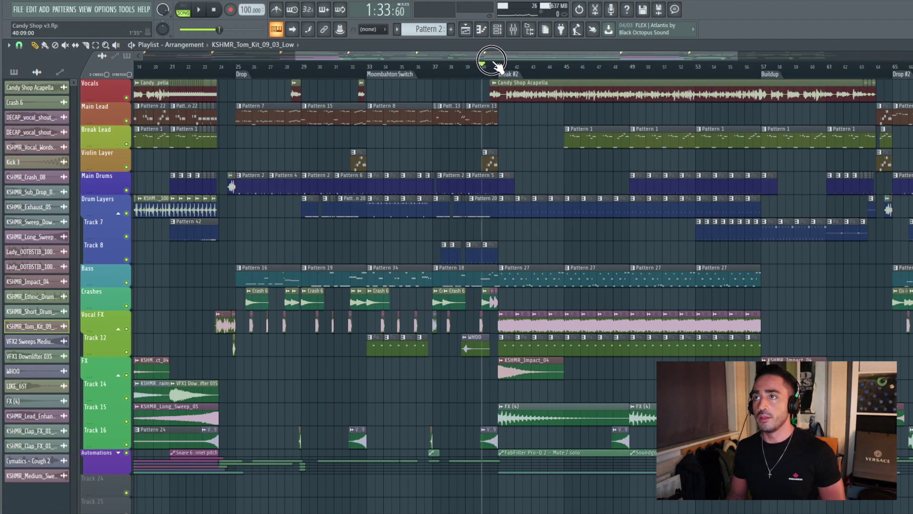
Step: Play the transition into Break #2 from the middle of bar 40 until the Break Lead comes in
left_click(493, 60)
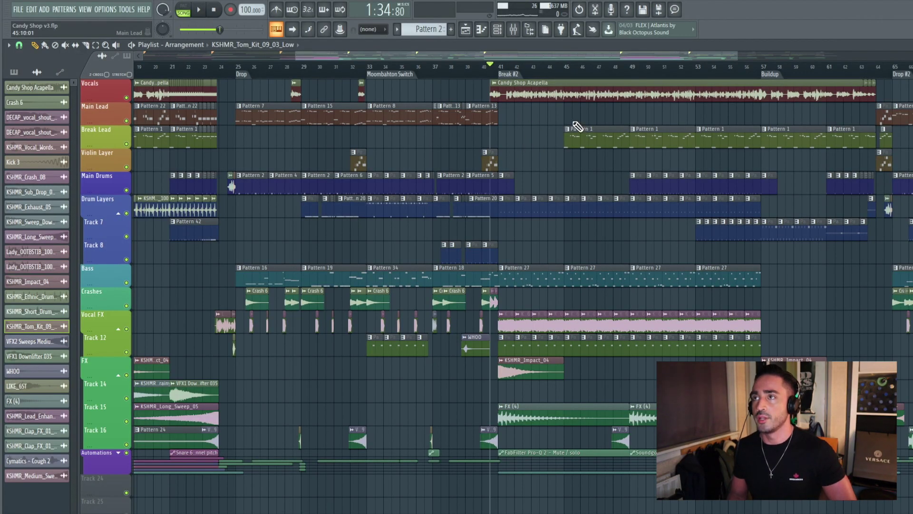
key("space")
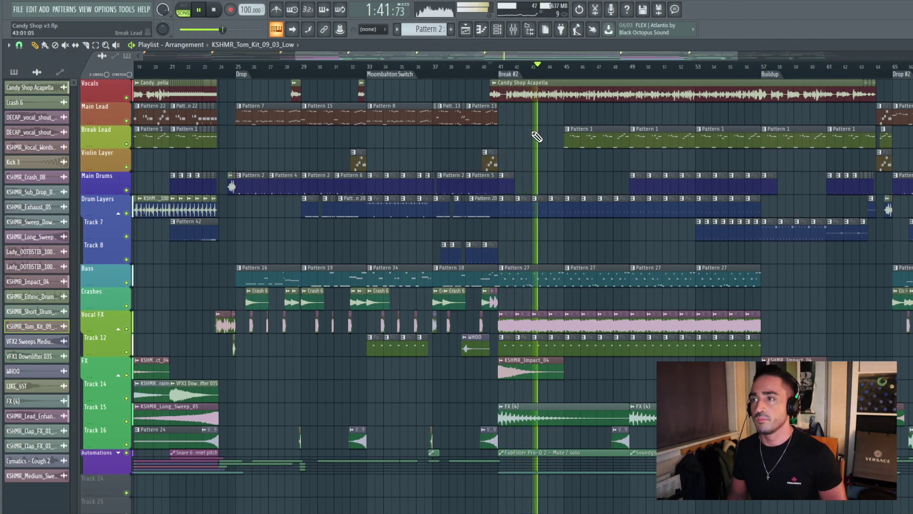
left_click(480, 56)
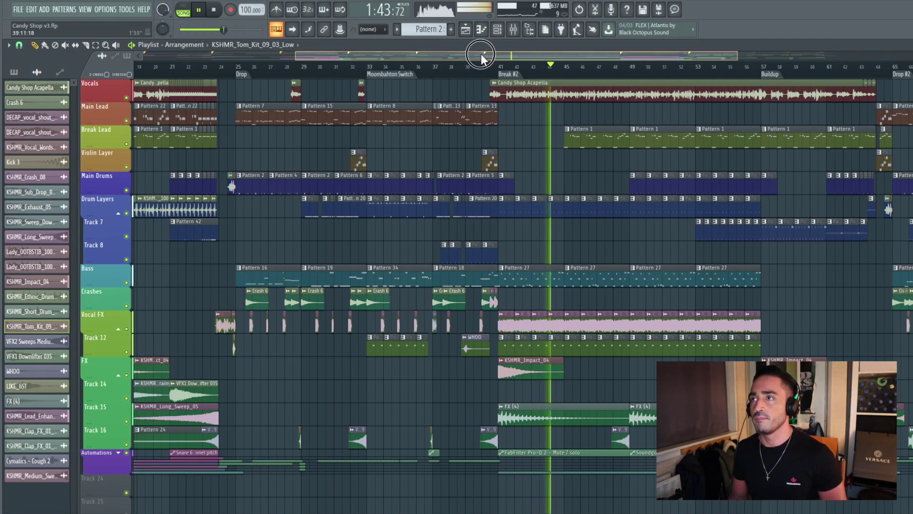
left_click_drag(480, 56, 525, 57)
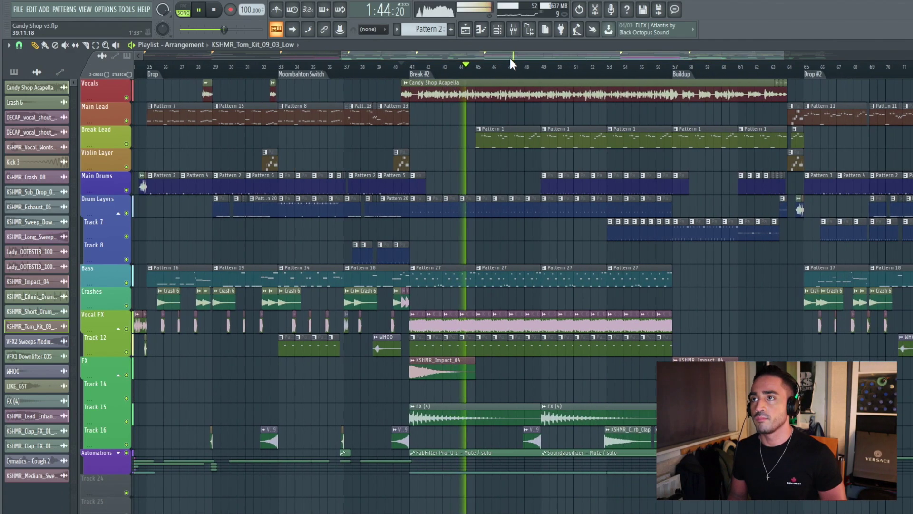
left_click(505, 167)
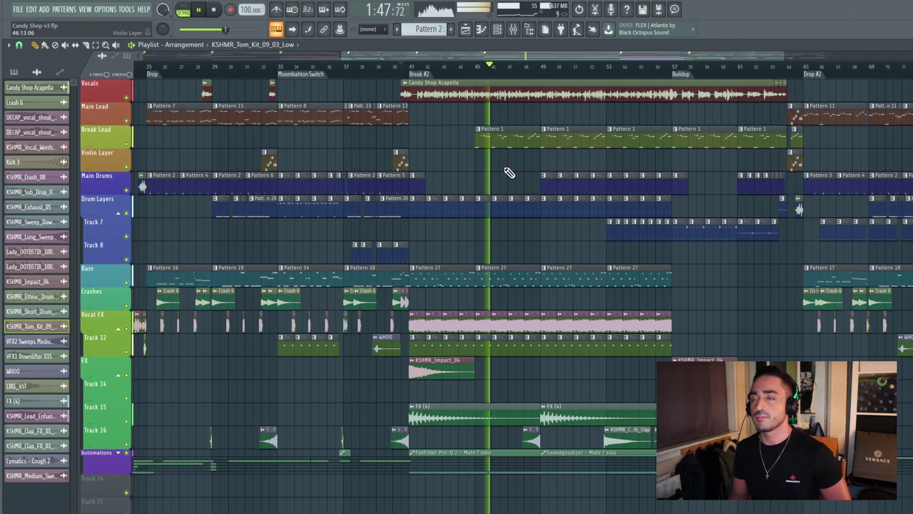
key("space")
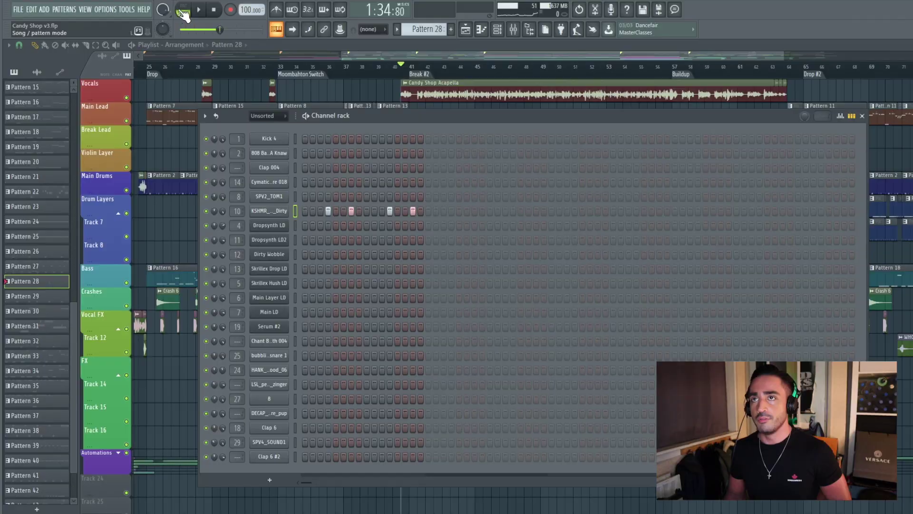
Step: Play Pattern 28's KSHMR Dirty percussion in pattern mode with the metronome on, and turn the metronome off again
left_click(276, 10)
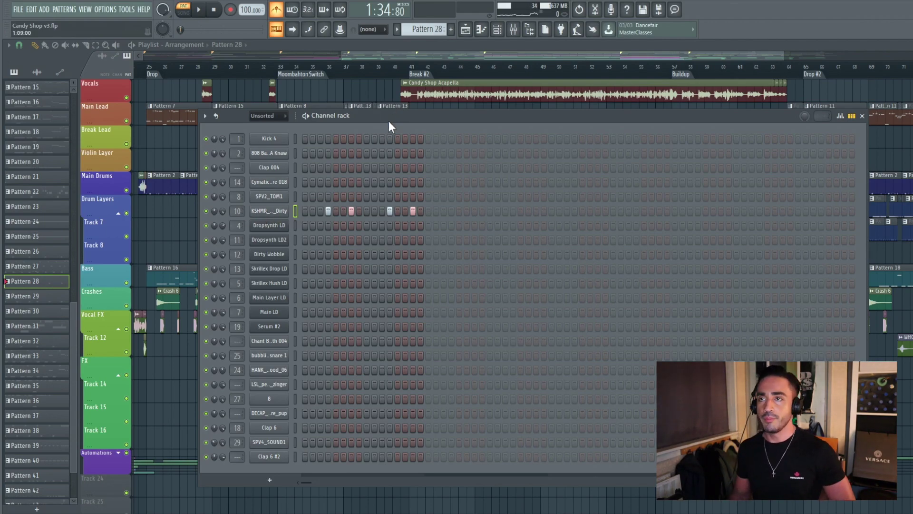
key("space")
left_click(277, 11)
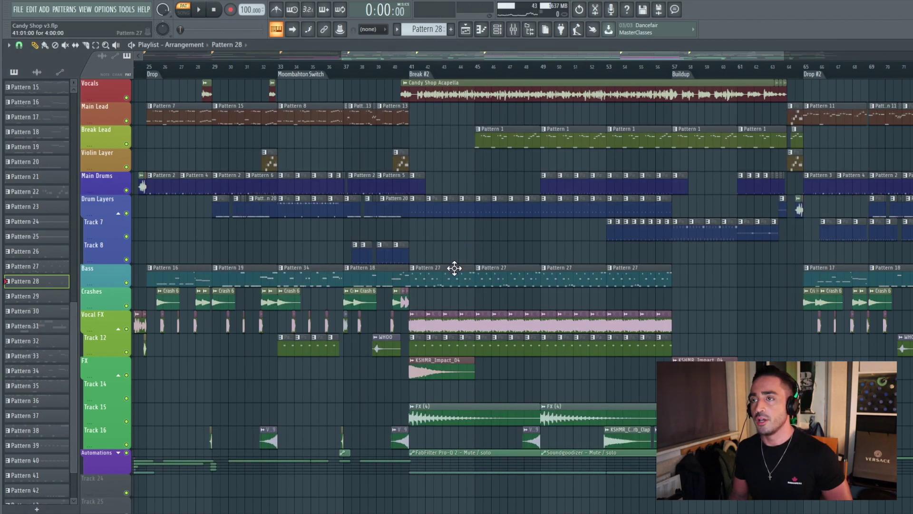
Step: Open Pattern 27's 808 Bass A Knaw notes in the piano roll and play the Break #2 bassline
double_click(454, 268)
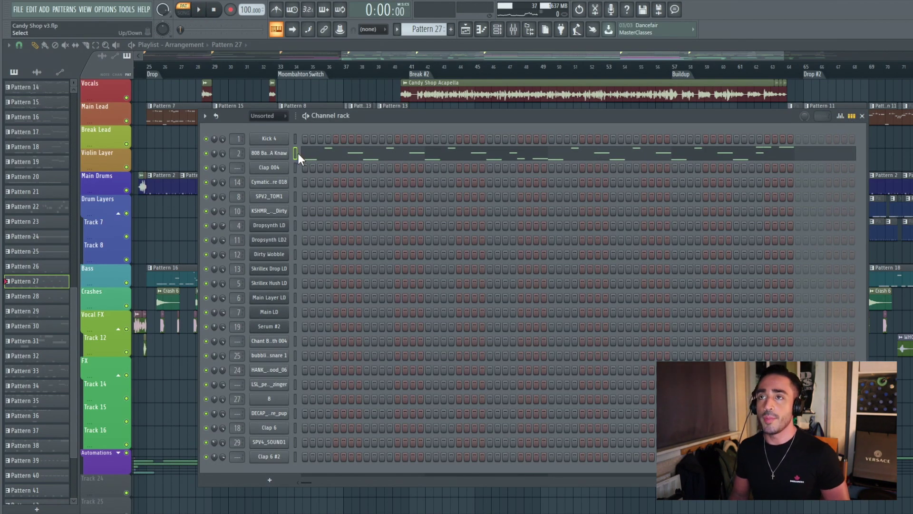
left_click(322, 161)
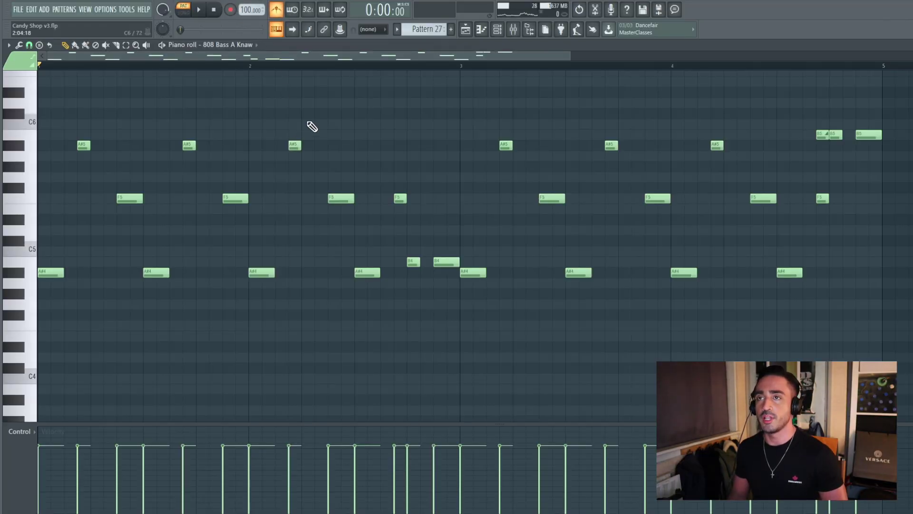
key("space")
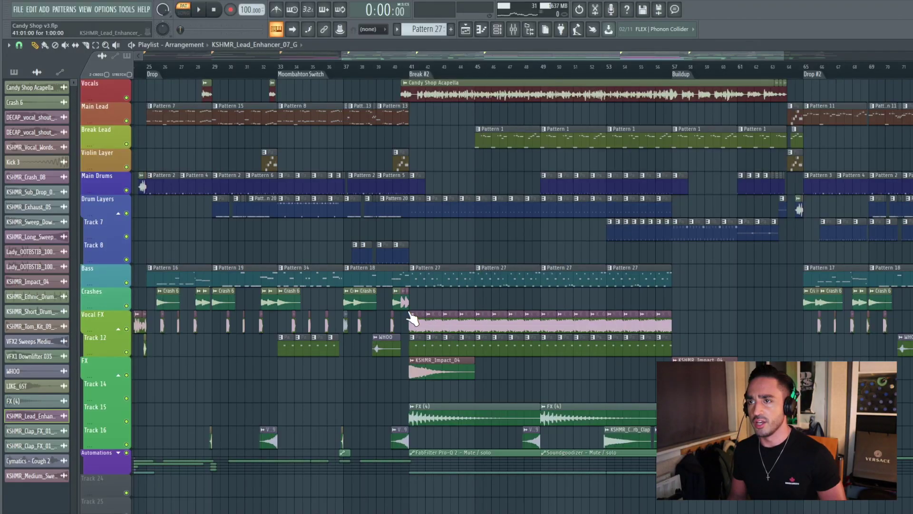
Step: Inspect the KSHMR_Lead_Enhancer_07_G sample repeated on the Vocal FX track through Break #2
double_click(335, 304)
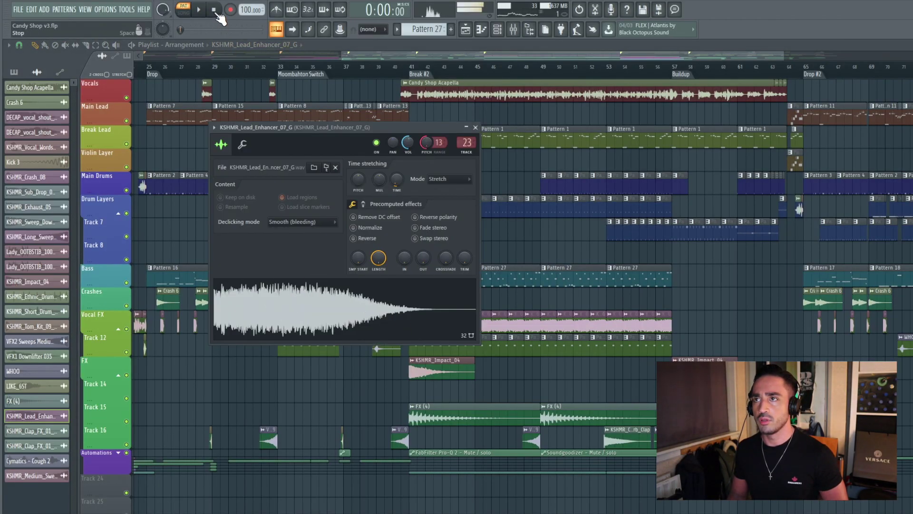
key("F9")
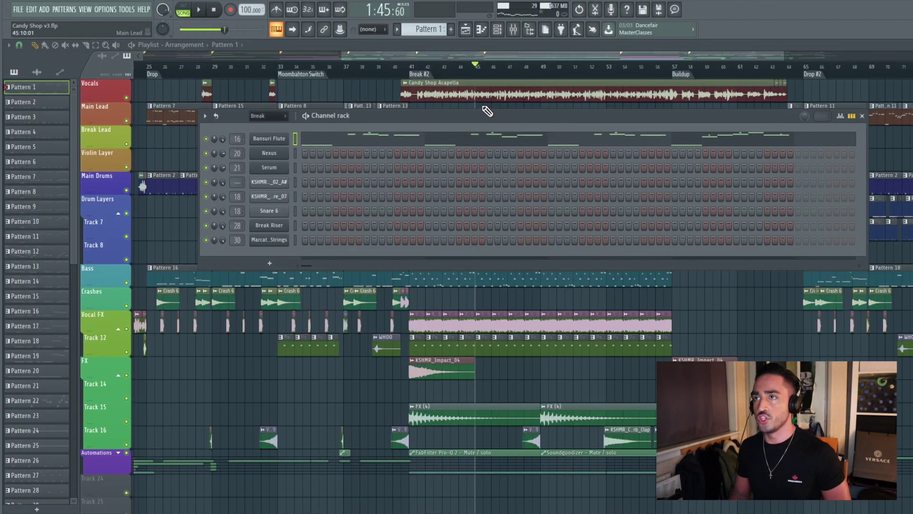
Step: Play Break #2 from bar 45 to past bar 49 to hear Pattern 1's Bansuri Flute lead with the drums coming in
key("space")
key("F6")
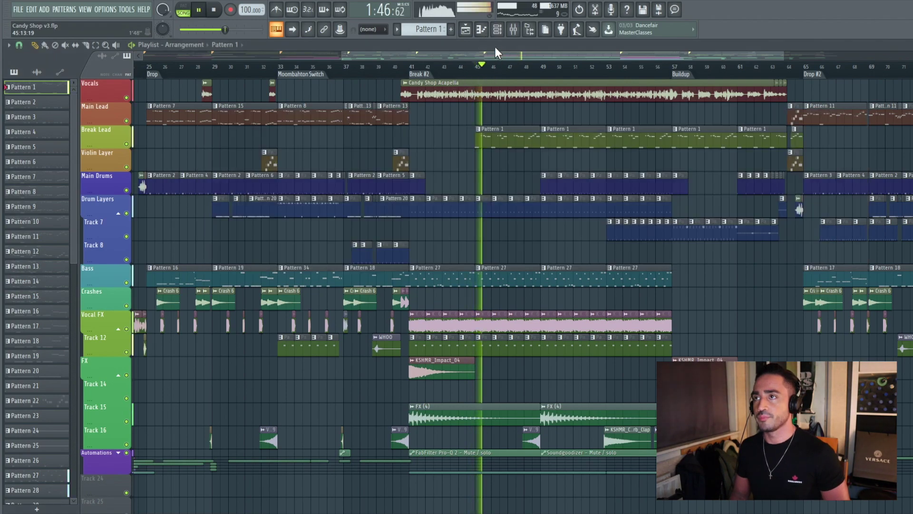
right_click(516, 176)
right_click(516, 175)
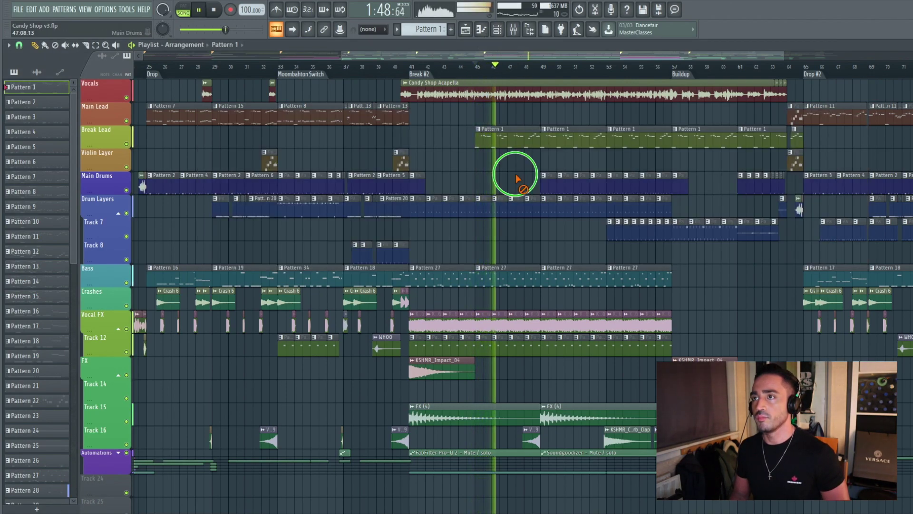
right_click(524, 179)
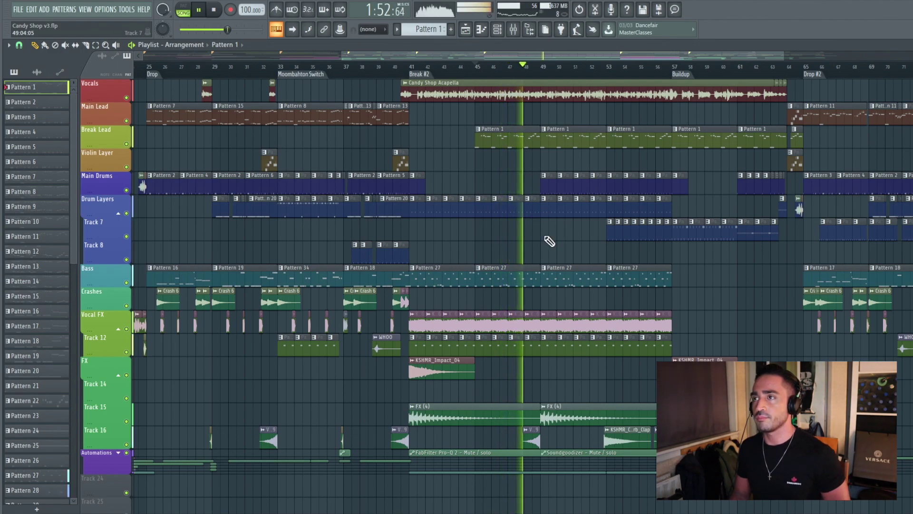
right_click(561, 241)
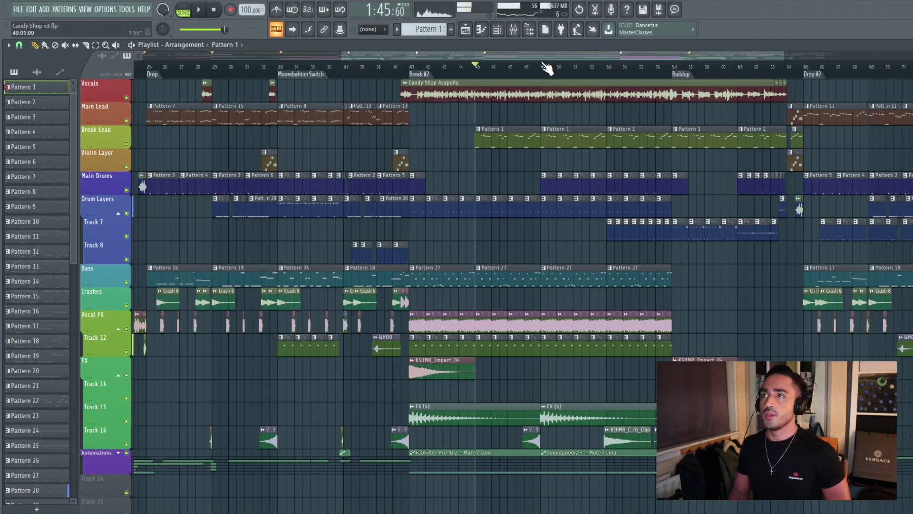
Step: Reopen Pattern 27's 808 Bass A Knaw notes in the piano roll and play them alone in pattern mode
double_click(561, 276)
key("space")
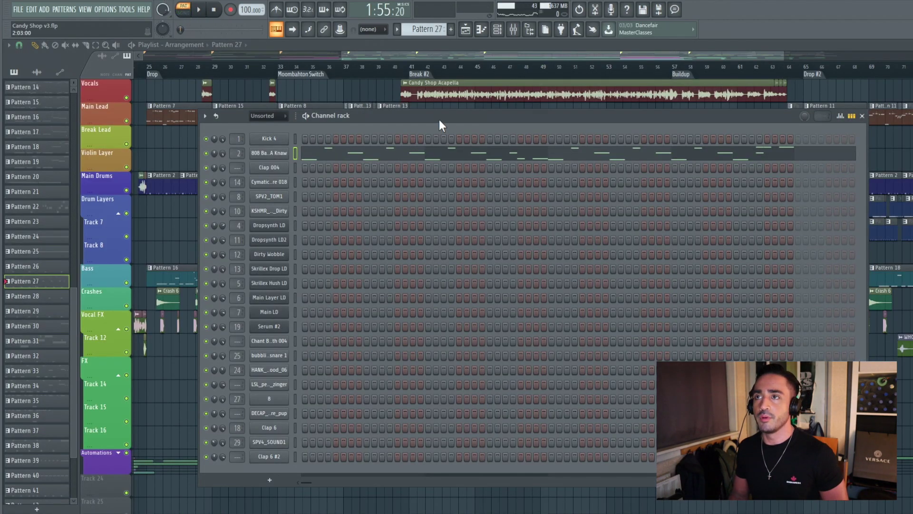
left_click(389, 151)
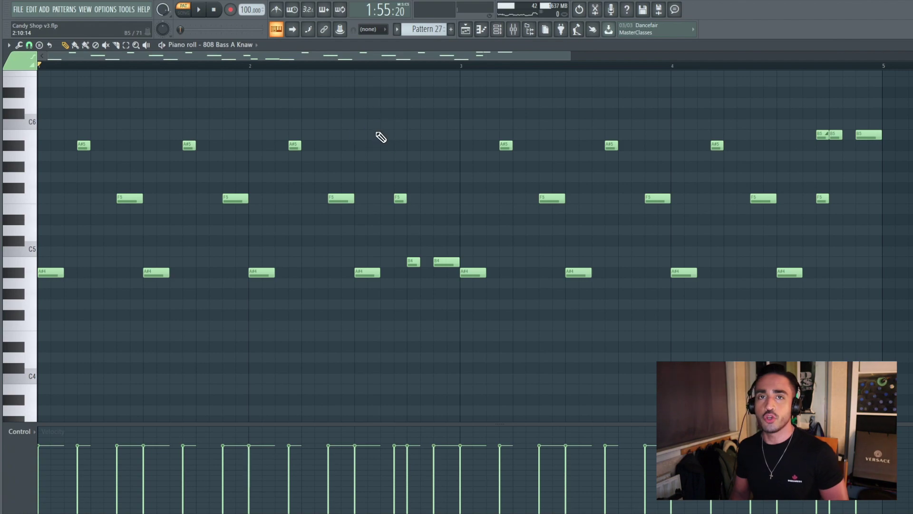
key("space")
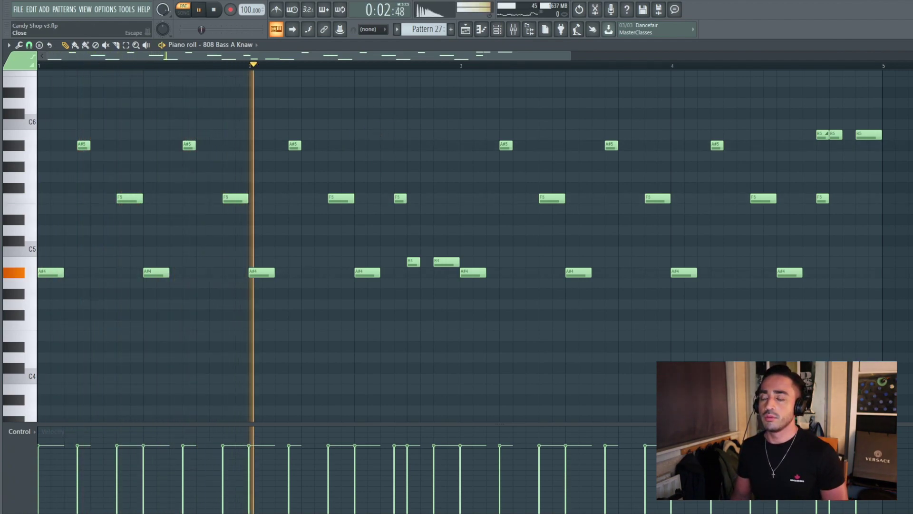
key("space")
key("Escape")
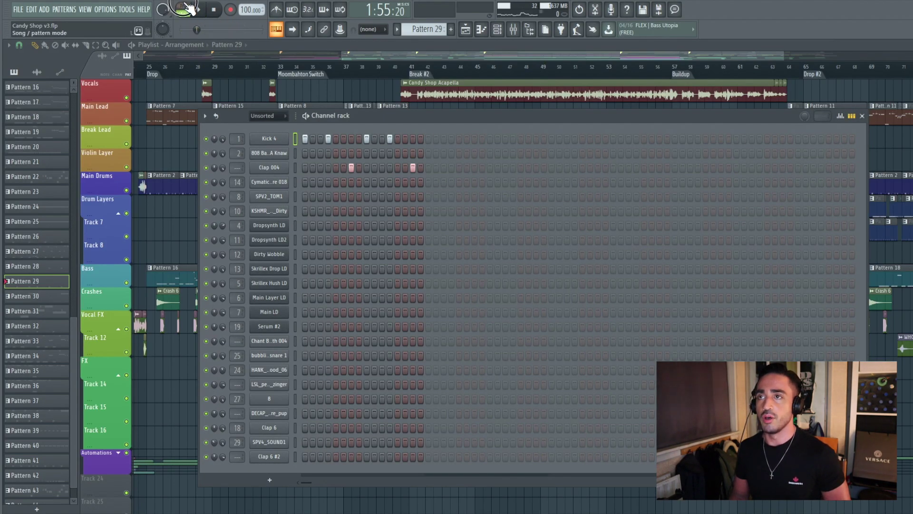
Step: Play Pattern 29's Kick 4 and Clap 004 groove on its own in pattern mode
key("space")
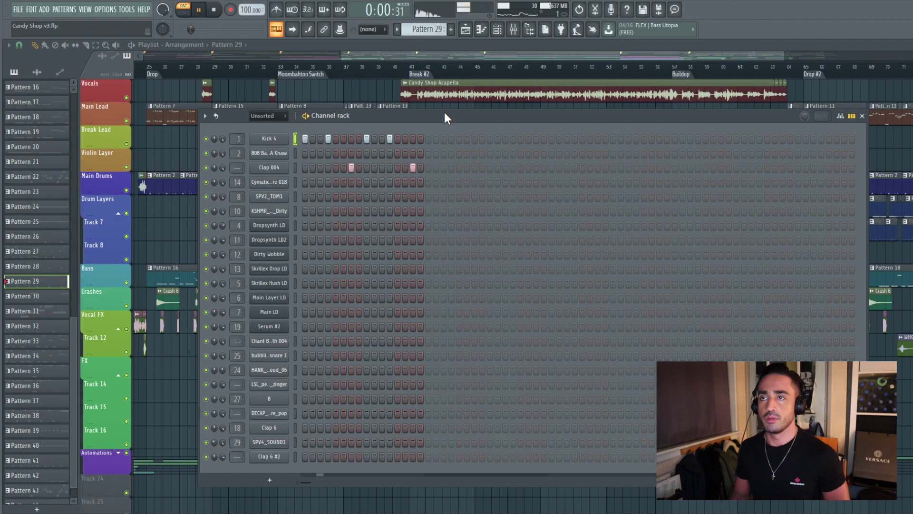
left_click(530, 44)
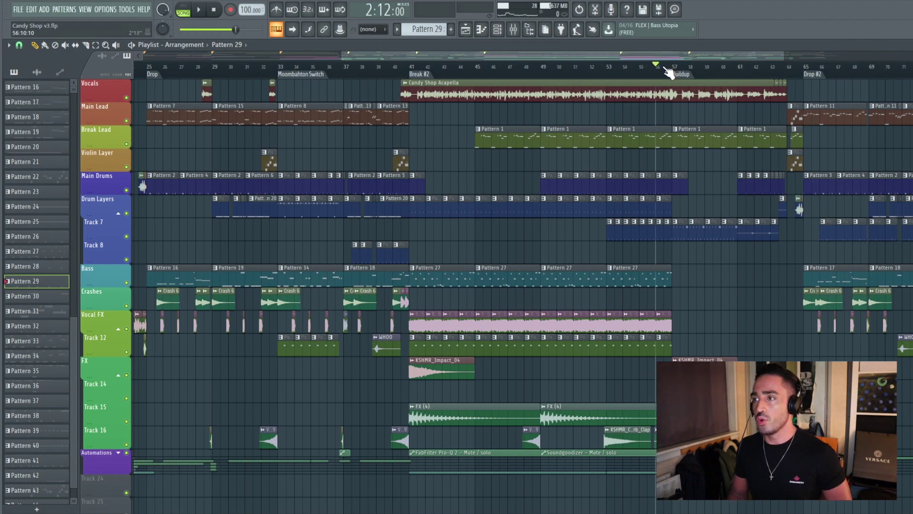
Step: Play the arrangement in song mode from bar 56 into the Buildup
key("space")
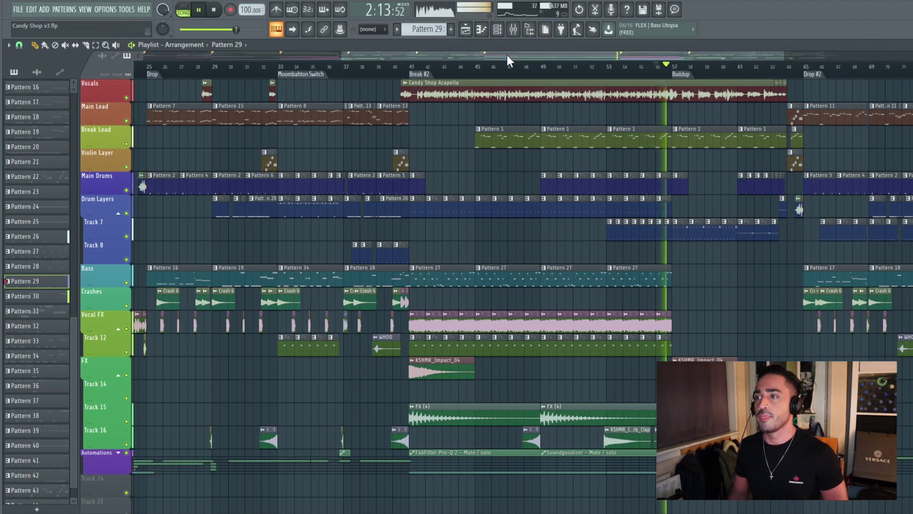
left_click_drag(507, 55, 578, 56)
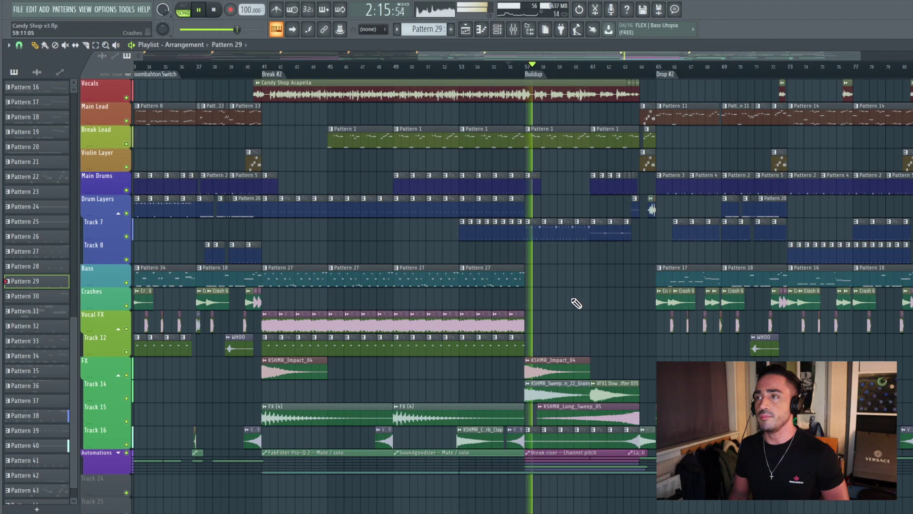
key("space")
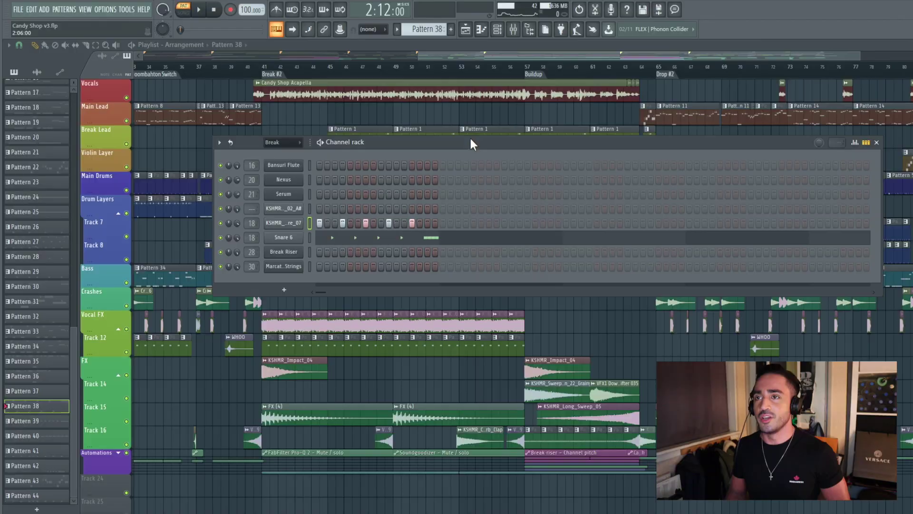
Step: Inspect Pattern 38's buildup snares in the channel rack, and play the arrangement into Drop #2
left_click_drag(469, 140, 495, 188)
key("space")
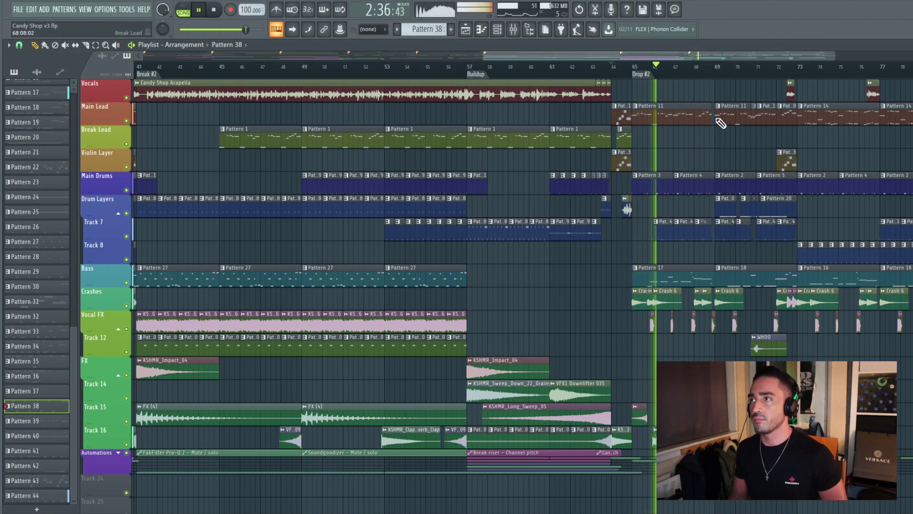
key("space")
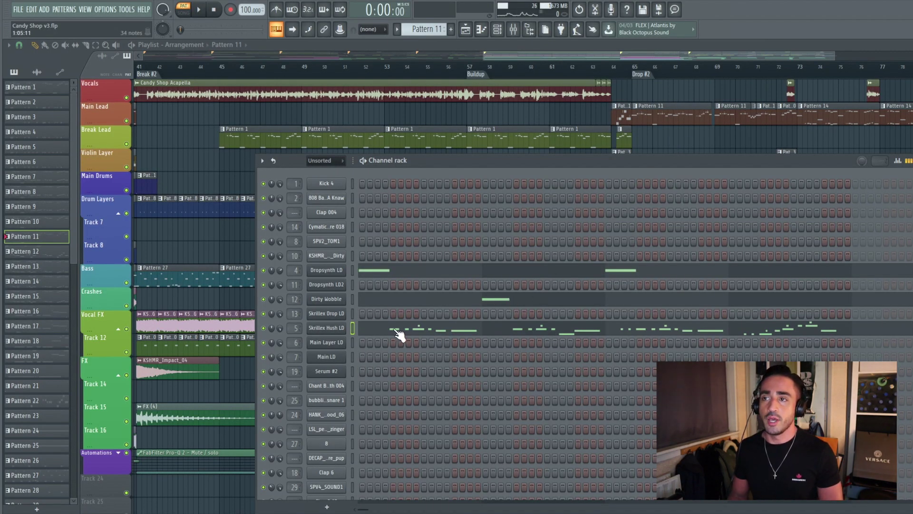
Step: Play Pattern 11's Skrillex Hush LD melody from the piano roll in pattern mode, and return to the playlist in song mode
left_click(398, 331)
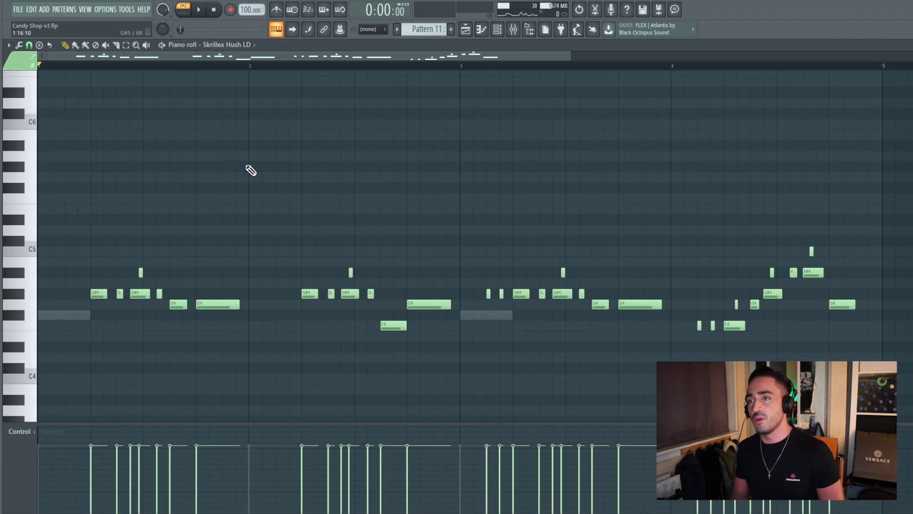
left_click(198, 11)
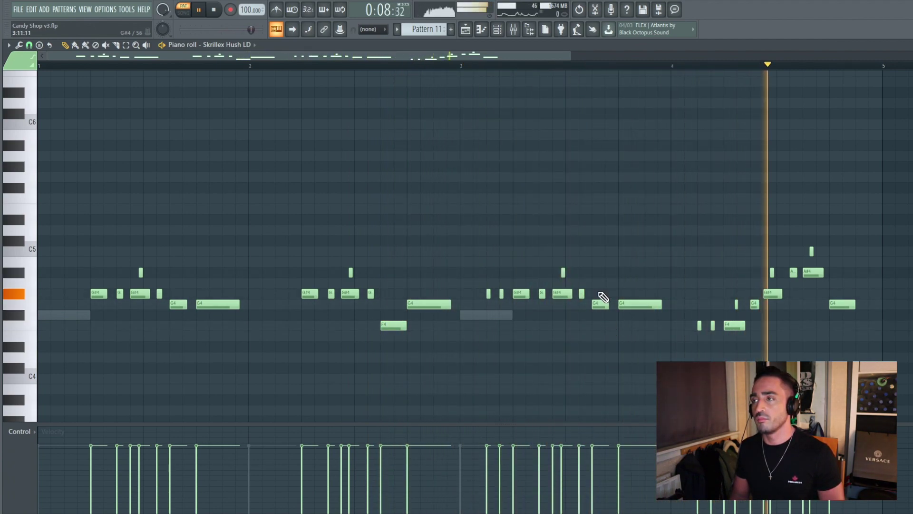
key("space")
key("l")
key("F5")
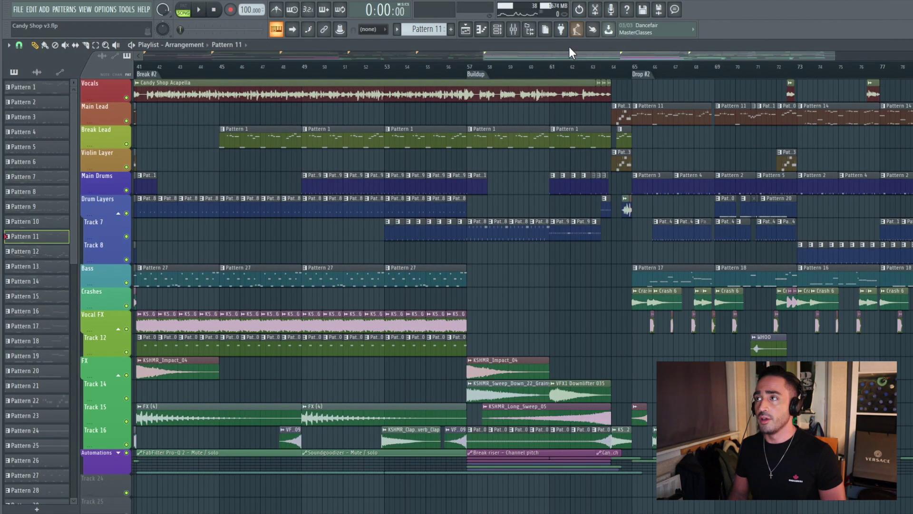
Step: Play the second half of Drop #2 in song mode, from before bar 73 into the Pattern 14 lead
left_click_drag(645, 56, 692, 56)
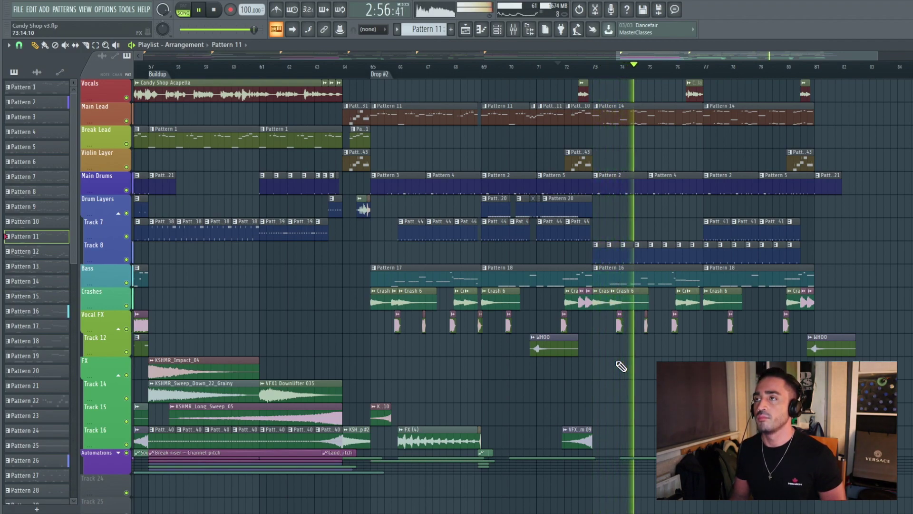
left_click_drag(704, 50, 775, 50)
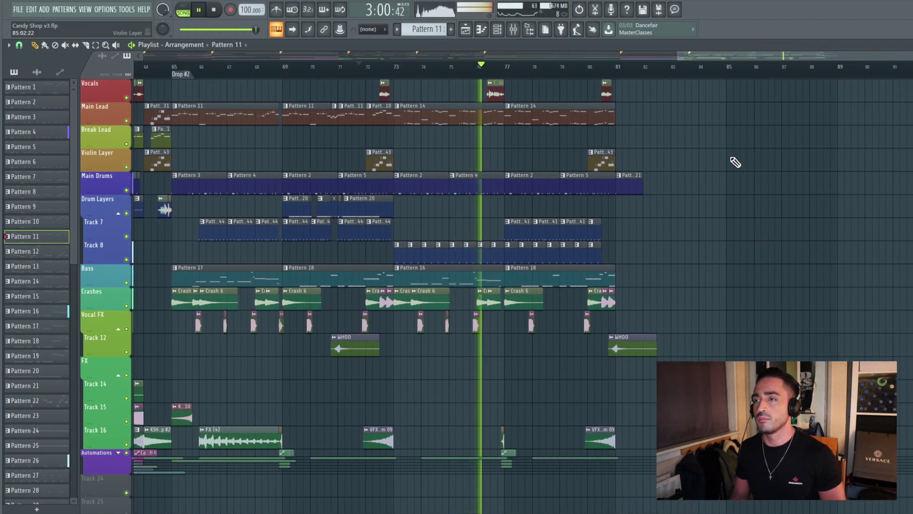